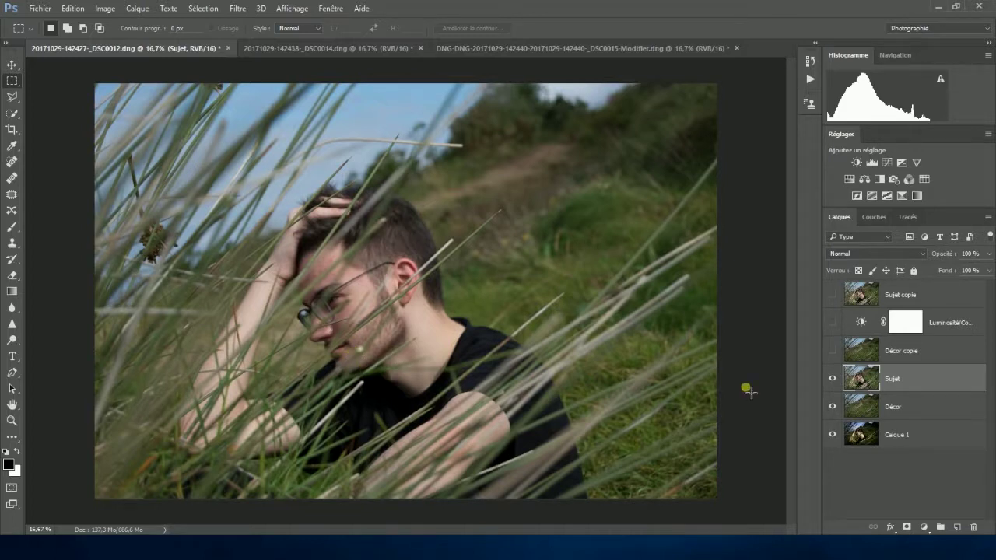
Toggle the visibility of the Sujet and Décor layers to compare the subject, the empty scenery and Calque 1.
{"action": "left_click", "coordinate": [833, 379]}
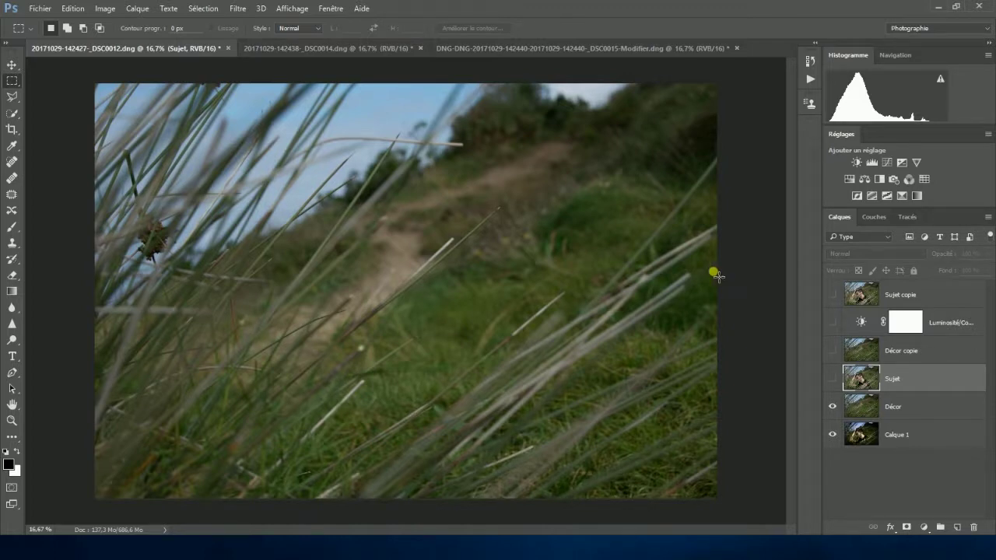
{"action": "left_click", "coordinate": [833, 379]}
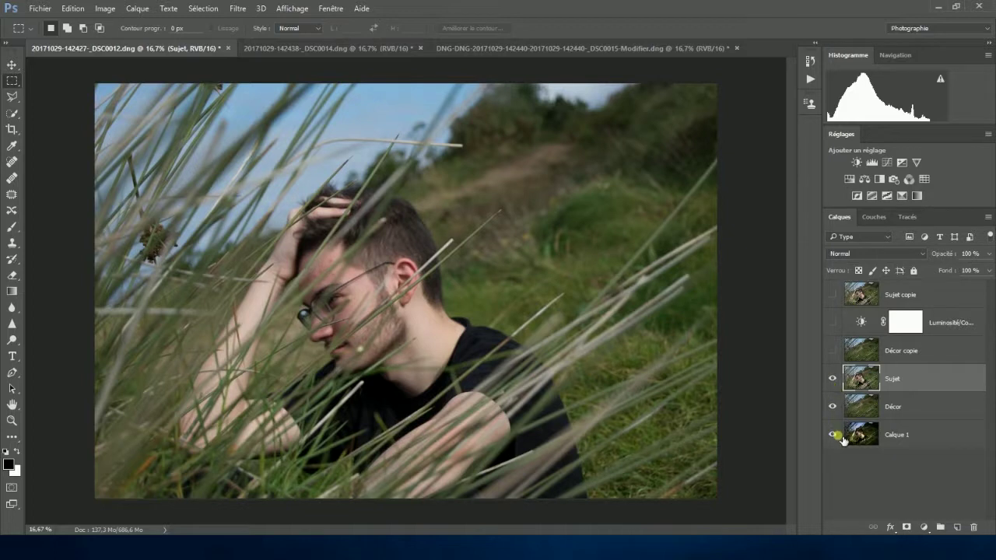
{"action": "left_click", "coordinate": [830, 379]}
{"action": "left_click", "coordinate": [831, 408]}
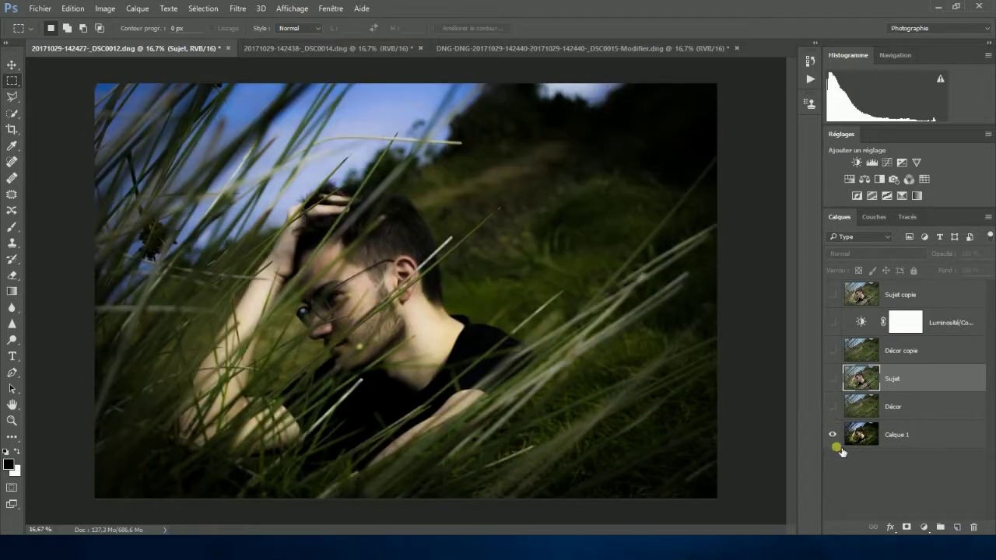
{"action": "left_click", "coordinate": [832, 406]}
{"action": "left_click", "coordinate": [832, 379]}
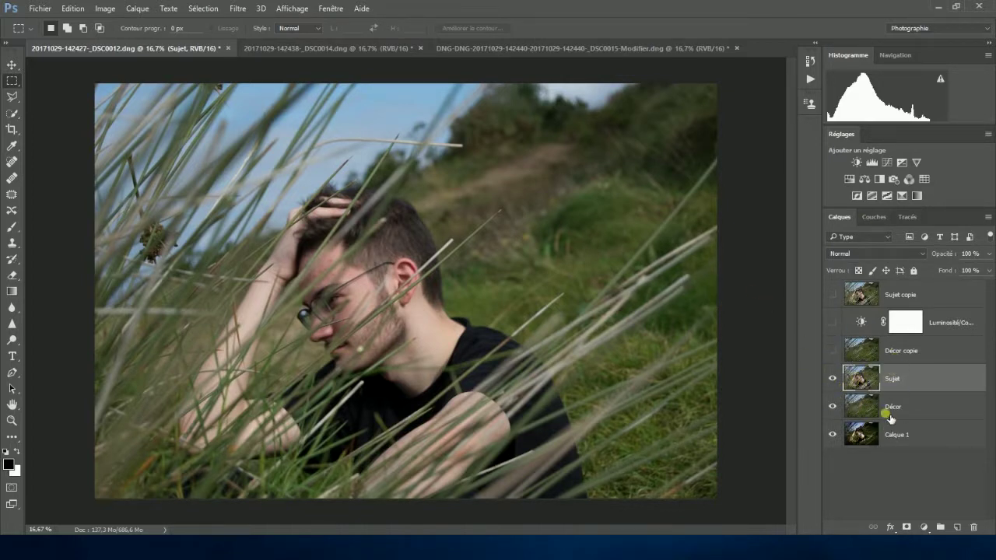
Show the Décor copie and Sujet copie layers and hide the Sujet, Décor and Calque 1 layers.
{"action": "left_click", "coordinate": [833, 350]}
{"action": "left_click", "coordinate": [831, 294]}
{"action": "left_click_drag", "start_coordinate": [833, 381], "coordinate": [834, 433]}
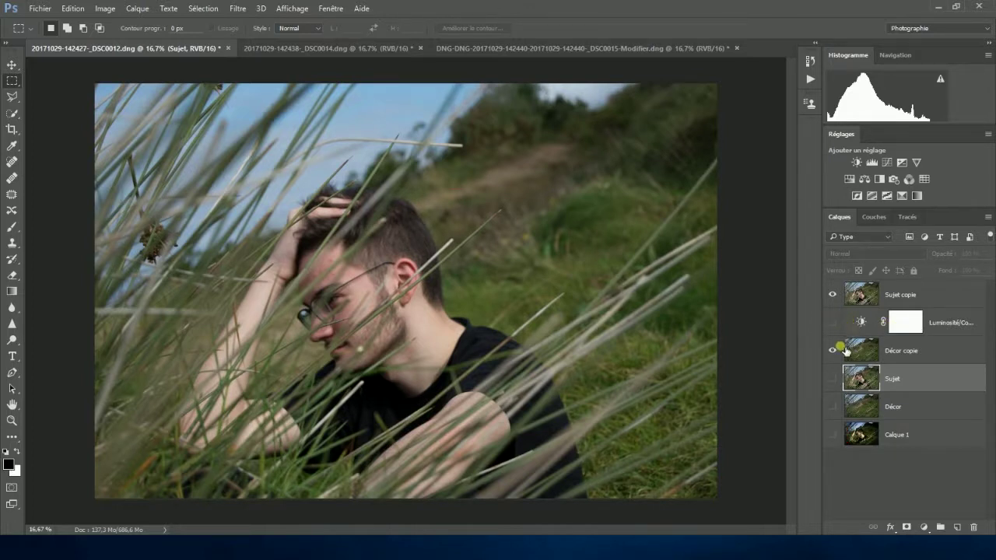
Toggle the Sujet copie layer's visibility to compare its exposure with Décor copie.
{"action": "left_click", "coordinate": [832, 295]}
{"action": "left_click", "coordinate": [832, 294]}
{"action": "left_click", "coordinate": [832, 294]}
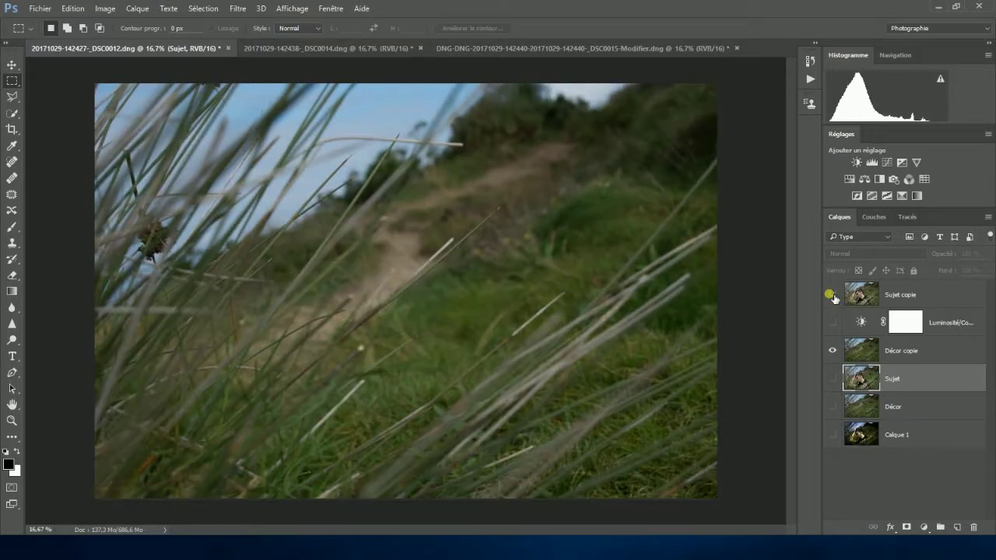
{"action": "left_click", "coordinate": [831, 295]}
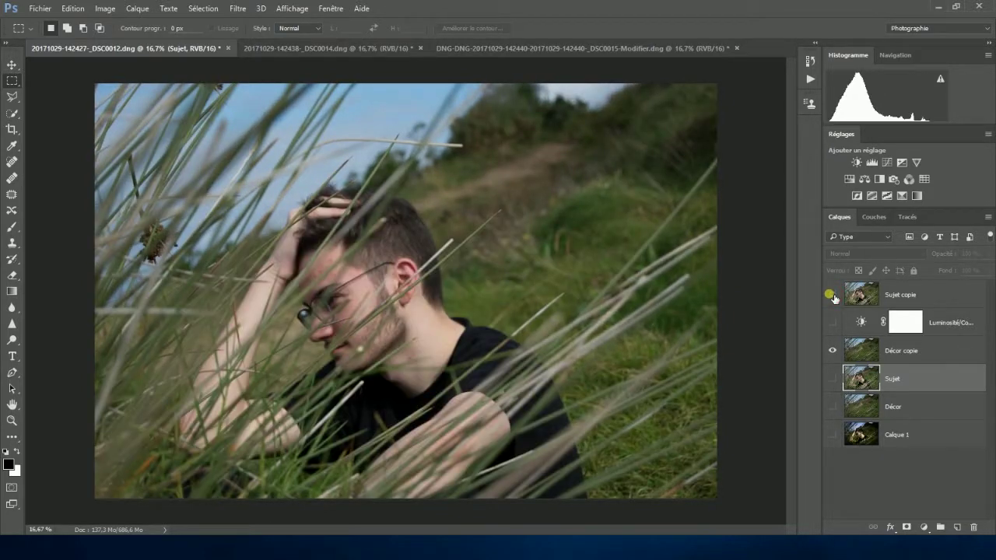
{"action": "left_click", "coordinate": [832, 295]}
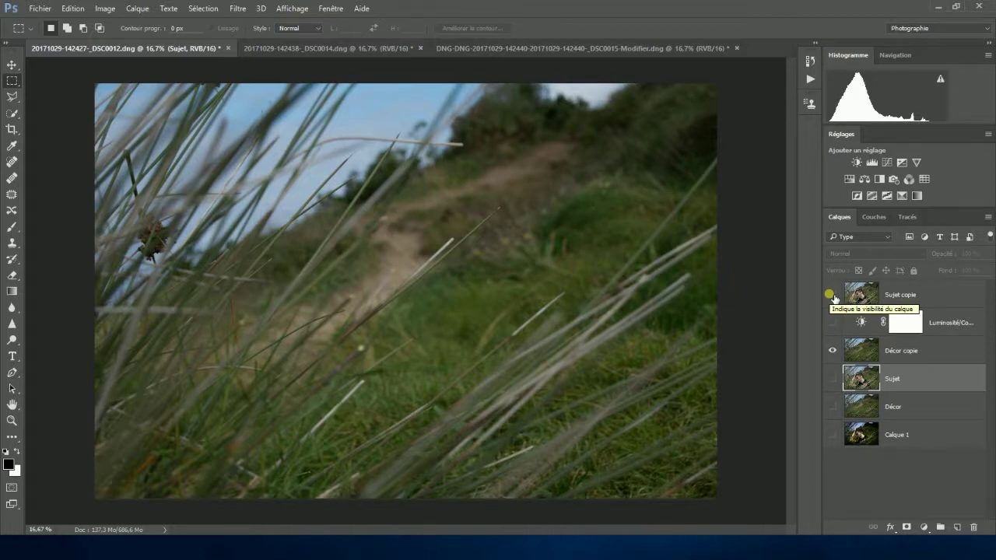
Show the Luminosité/Contraste adjustment layer and compare the brightened scenery with the visible Sujet copie layer.
{"action": "left_click", "coordinate": [831, 322]}
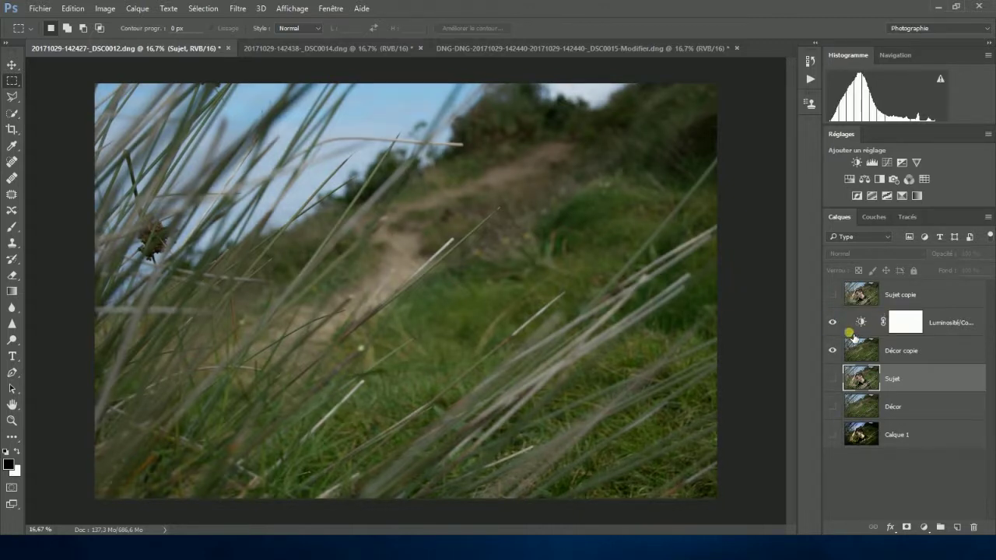
{"action": "left_click", "coordinate": [833, 296]}
{"action": "left_click", "coordinate": [833, 295]}
{"action": "left_click", "coordinate": [833, 293]}
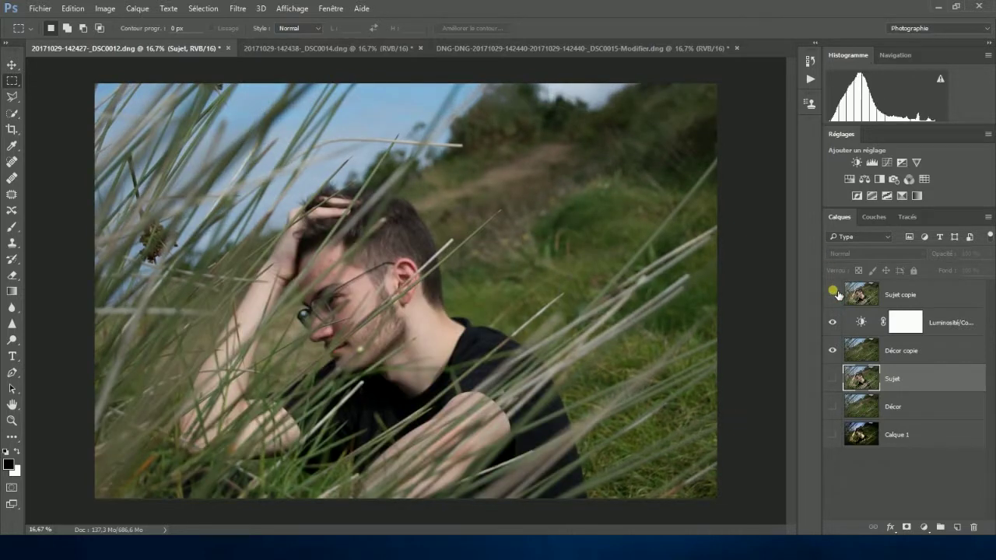
{"action": "left_click", "coordinate": [834, 293]}
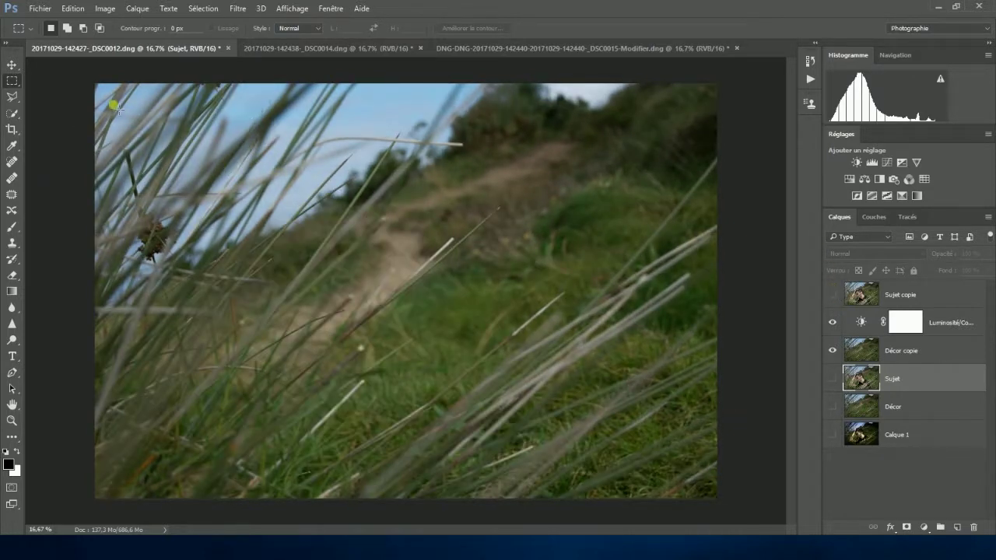
{"action": "left_click", "coordinate": [833, 296]}
{"action": "left_click", "coordinate": [833, 296]}
{"action": "left_click", "coordinate": [832, 296]}
{"action": "left_click", "coordinate": [832, 296]}
{"action": "left_click", "coordinate": [832, 296]}
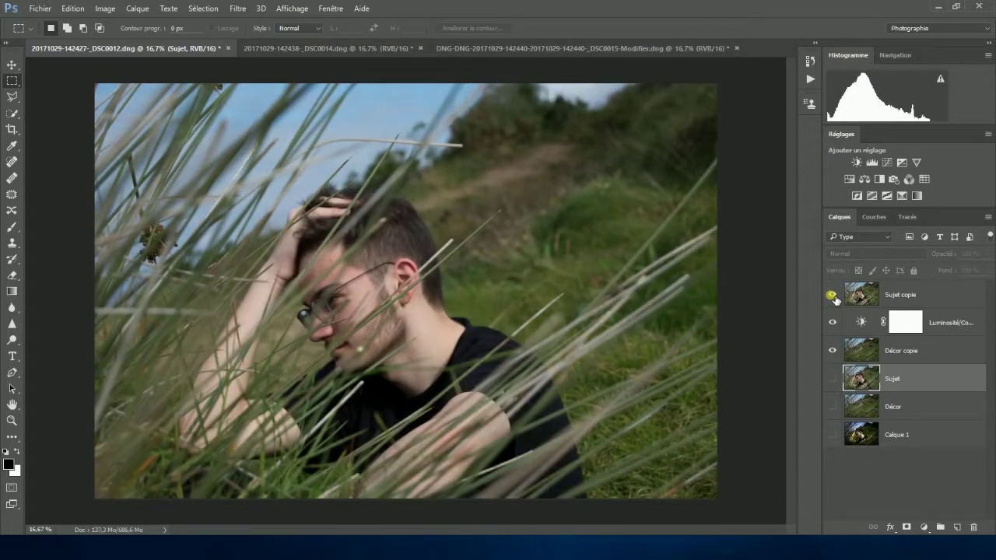
{"action": "left_click", "coordinate": [832, 297]}
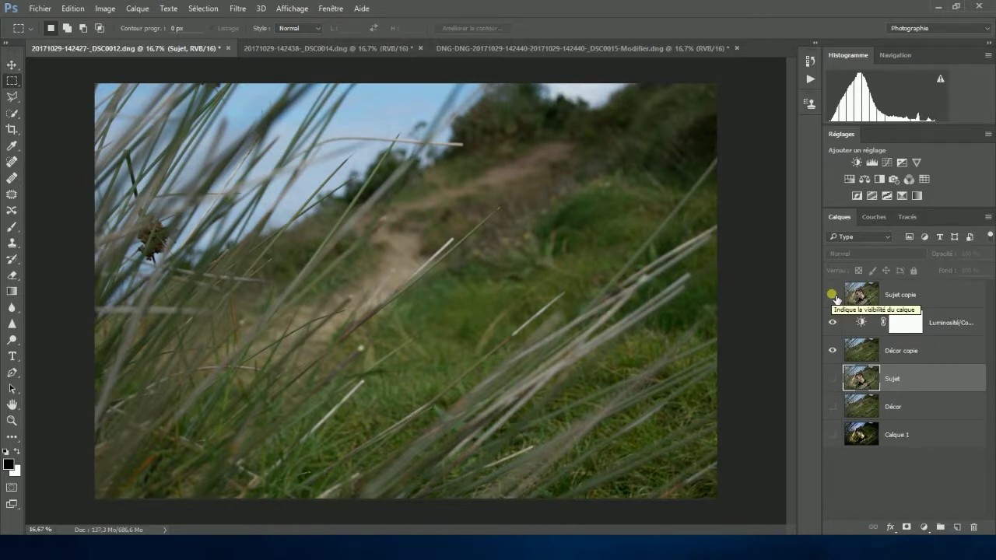
{"action": "left_click", "coordinate": [832, 296]}
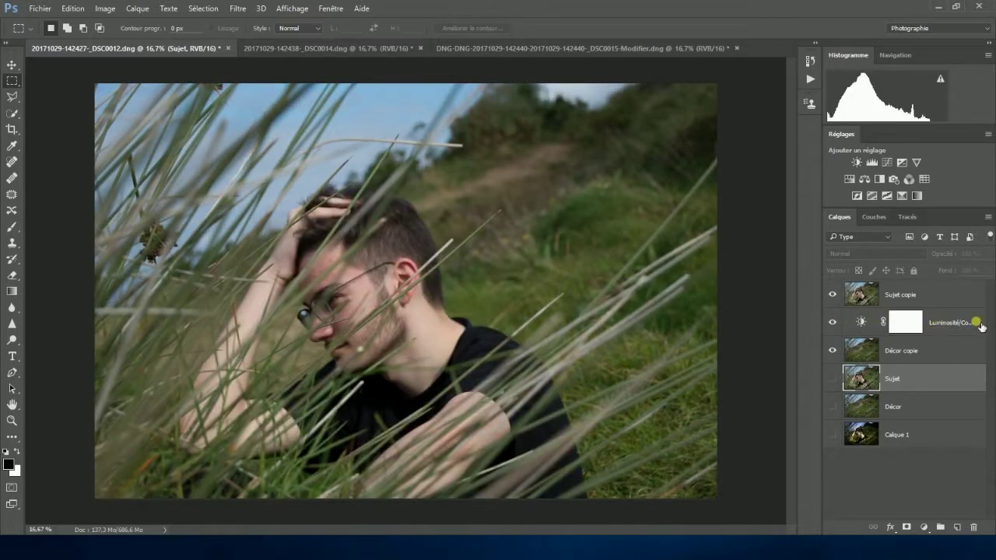
Inspect the Luminosité/Contraste adjustment layer's settings and close them.
{"action": "left_click", "coordinate": [864, 322]}
{"action": "double_click", "coordinate": [863, 322]}
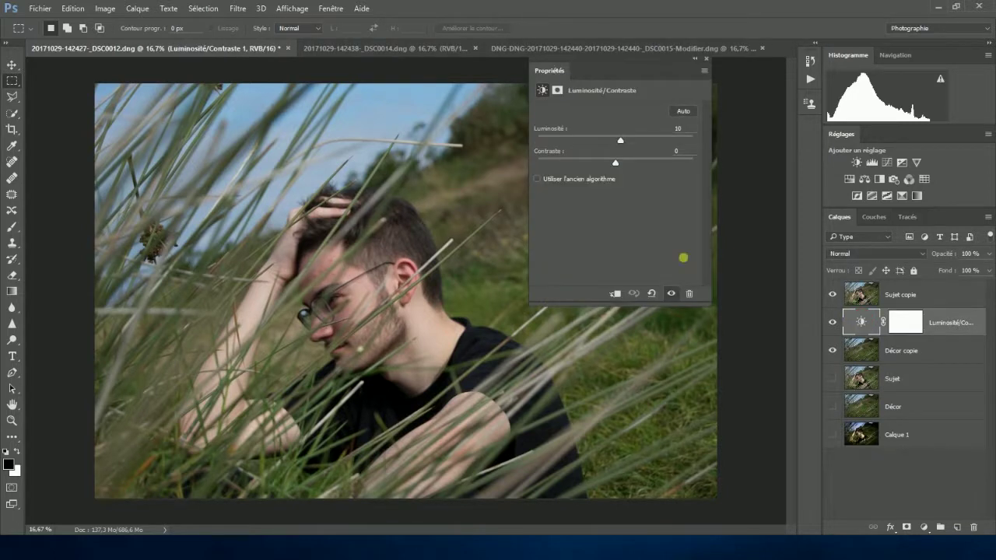
{"action": "left_click", "coordinate": [705, 59]}
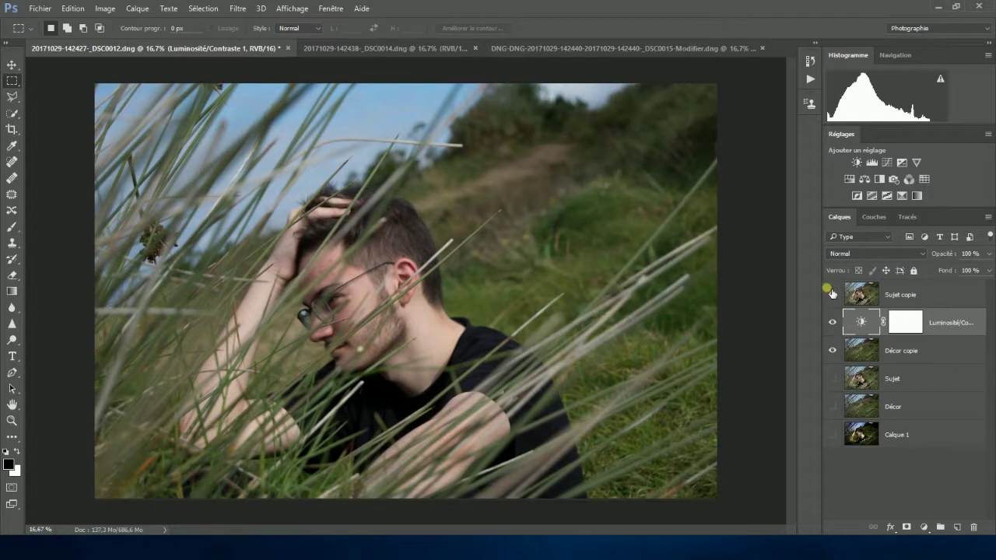
Toggle Sujet copie repeatedly to check how well its brightness matches the adjusted scenery.
{"action": "left_click", "coordinate": [832, 296]}
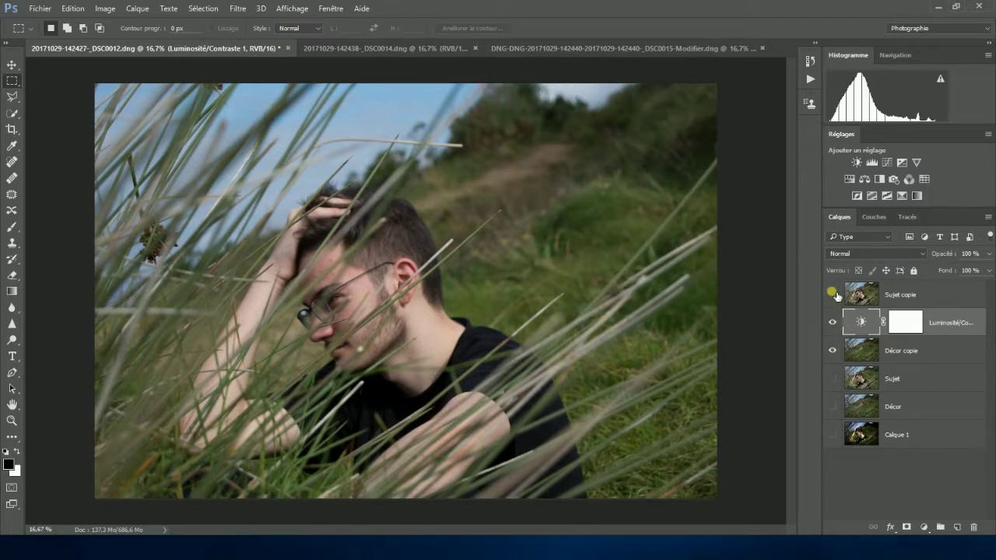
{"action": "left_click", "coordinate": [833, 296]}
{"action": "left_click", "coordinate": [832, 295]}
{"action": "left_click", "coordinate": [832, 296]}
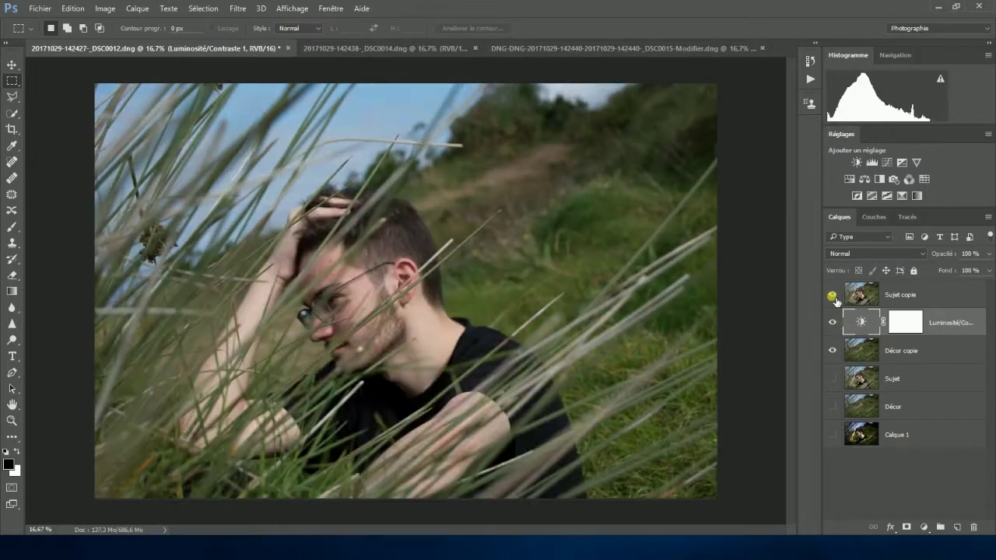
{"action": "left_click", "coordinate": [832, 296]}
{"action": "left_click", "coordinate": [832, 296]}
{"action": "left_click", "coordinate": [833, 296]}
{"action": "left_click", "coordinate": [832, 296]}
{"action": "left_click", "coordinate": [832, 295]}
{"action": "left_click", "coordinate": [832, 296]}
{"action": "left_click", "coordinate": [832, 295]}
{"action": "left_click", "coordinate": [833, 296]}
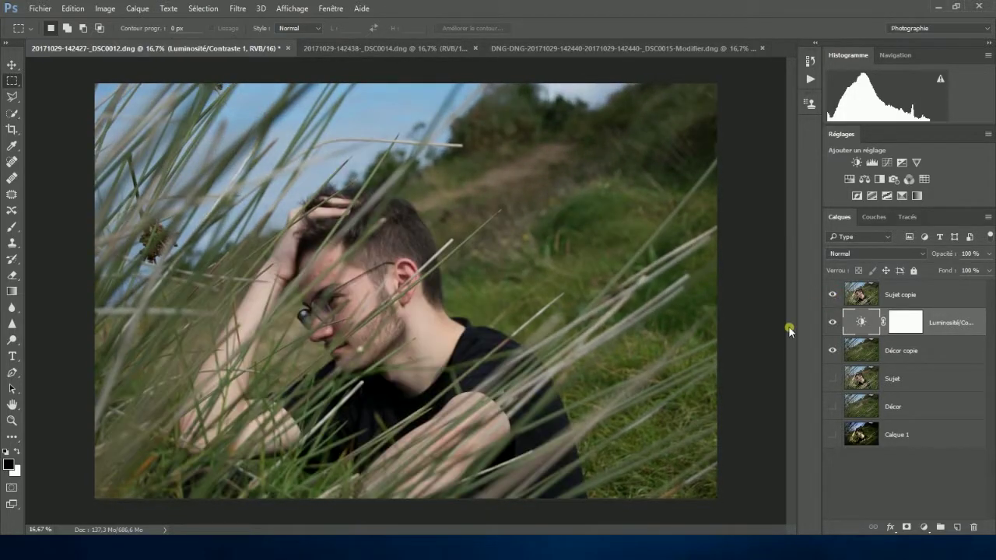
Add a white layer mask to the Sujet copie layer.
{"action": "left_click", "coordinate": [860, 300]}
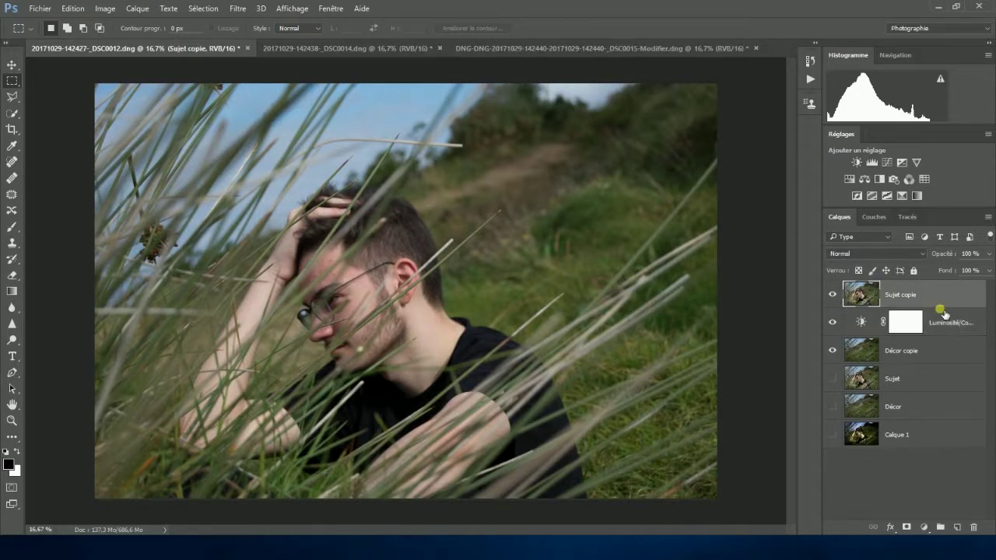
{"action": "left_click", "coordinate": [908, 528]}
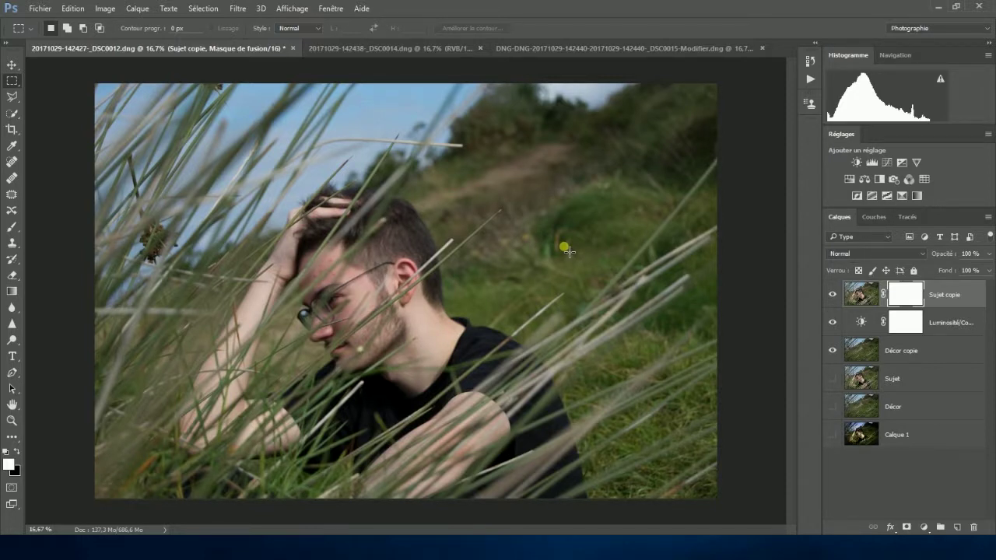
Switch to the browser to view the objectif-photographe.fr home page, and return to Photoshop.
{"action": "key", "text": "alt+Tab"}
{"action": "key", "text": "Tab"}
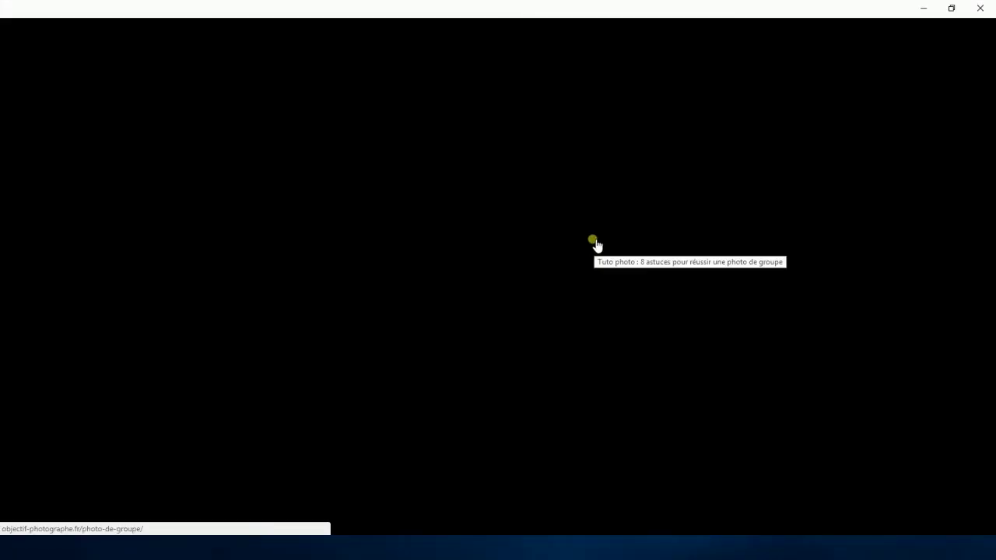
{"action": "left_click", "coordinate": [952, 9]}
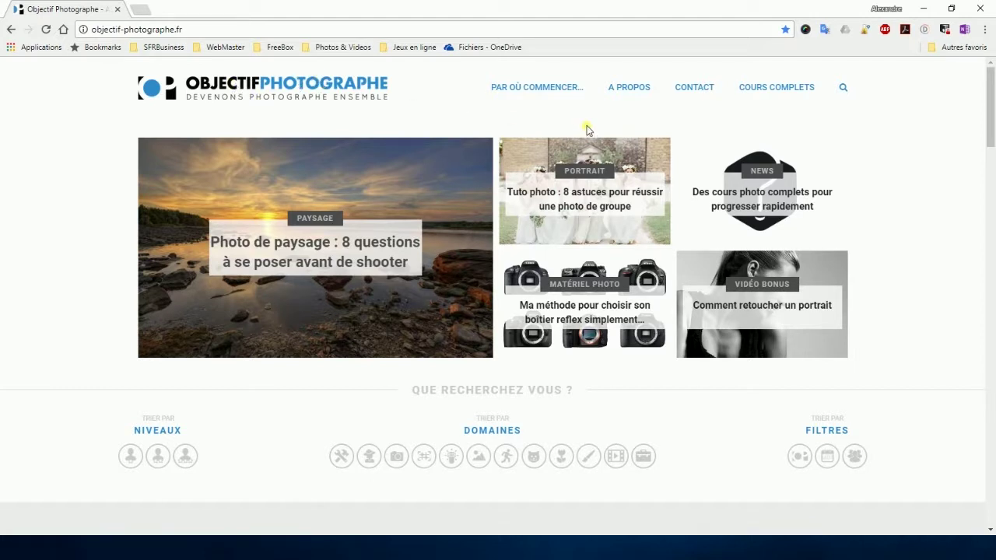
{"action": "key", "text": "alt+Tab"}
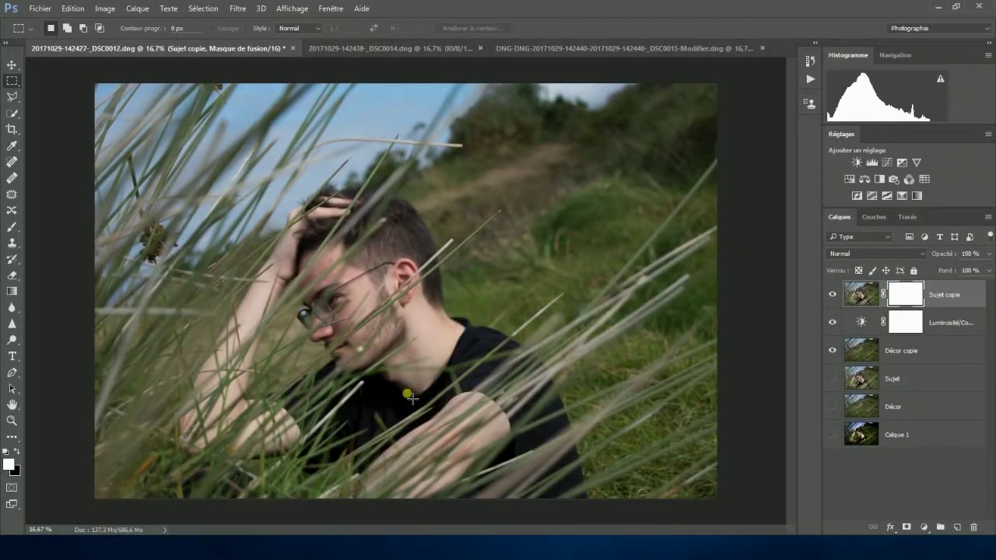
Prepare a soft black brush of 115 px for painting on the Sujet copie layer mask.
{"action": "left_click", "coordinate": [907, 296]}
{"action": "left_click", "coordinate": [17, 452]}
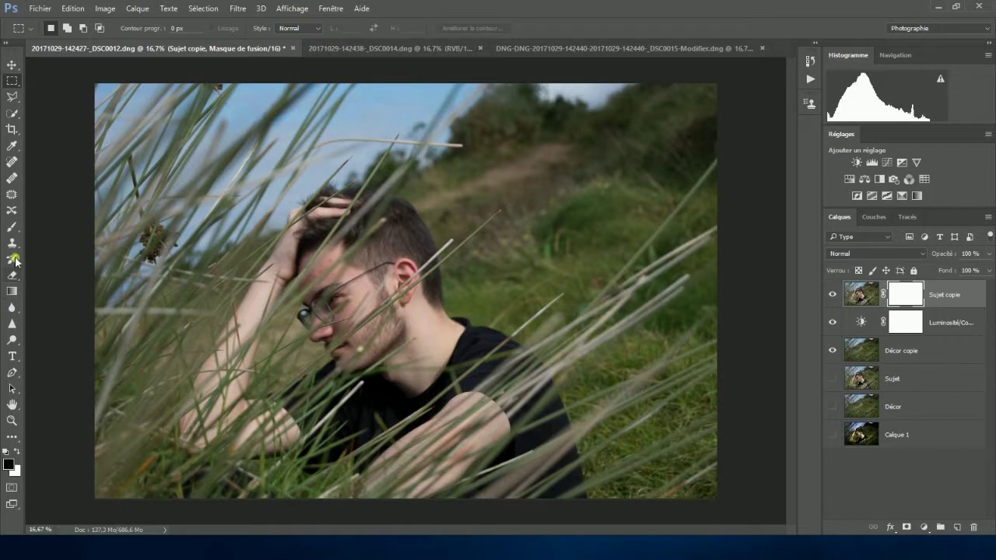
{"action": "left_click", "coordinate": [12, 226]}
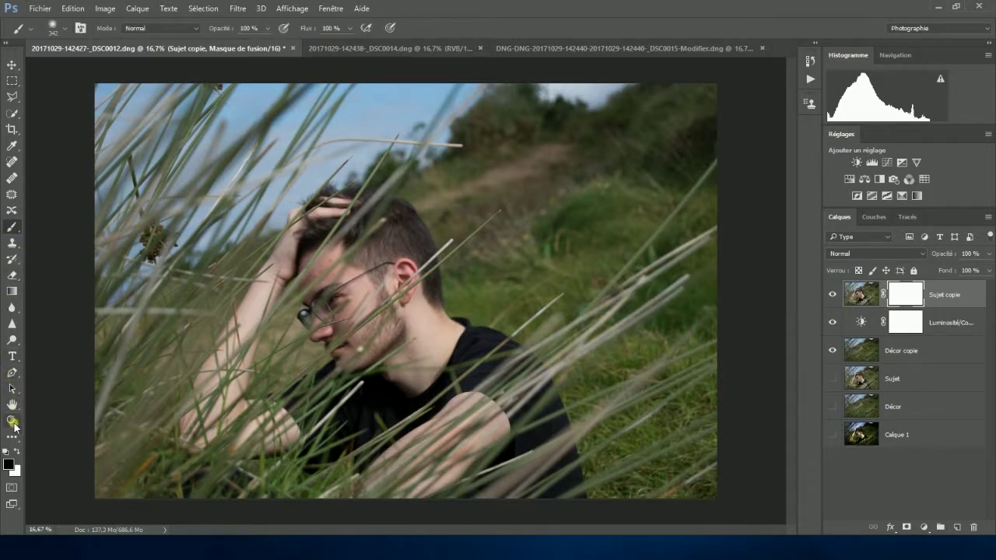
{"action": "left_click", "coordinate": [13, 421]}
{"action": "left_click", "coordinate": [695, 284]}
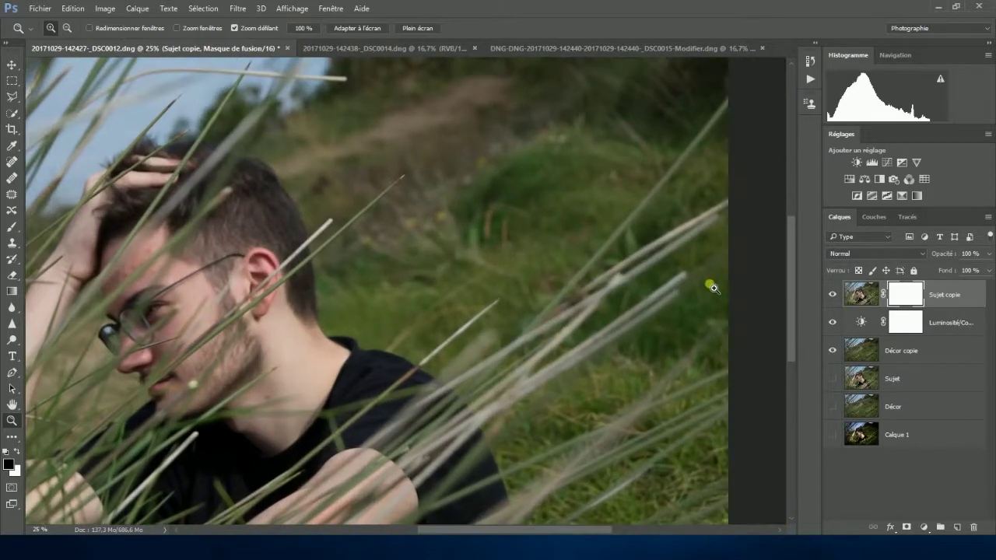
{"action": "left_click", "coordinate": [13, 227]}
{"action": "left_click", "coordinate": [65, 29]}
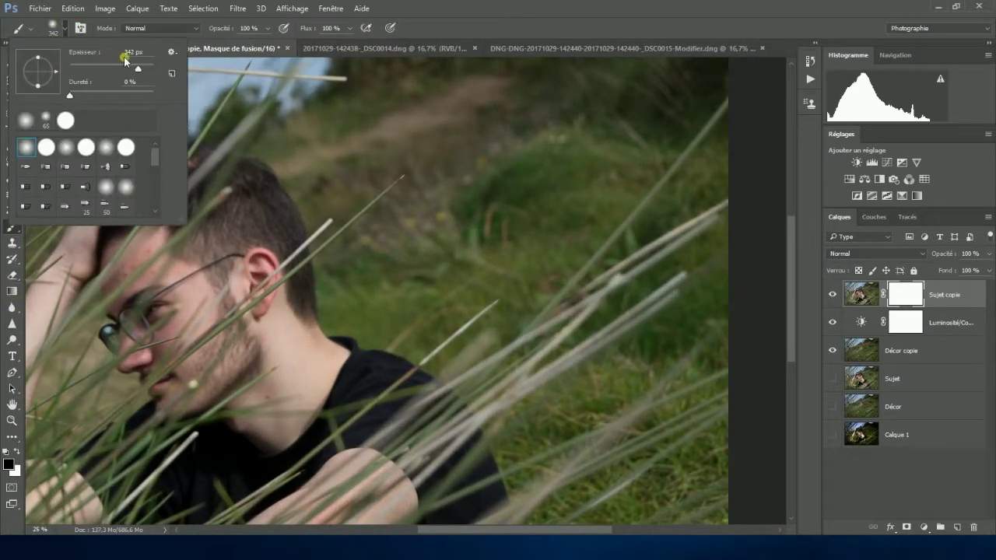
{"action": "left_click_drag", "start_coordinate": [137, 68], "coordinate": [103, 67]}
{"action": "left_click_drag", "start_coordinate": [115, 66], "coordinate": [115, 66]}
{"action": "left_click", "coordinate": [723, 227]}
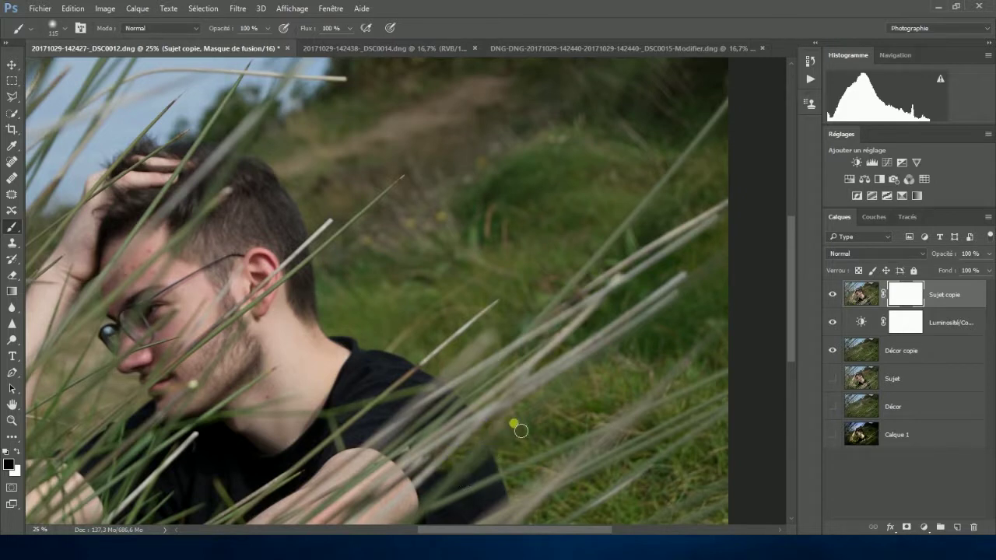
Paint black on the Sujet copie mask over the man's outer shoulder, sleeve and elbow to reveal the grass beneath.
{"action": "mouse_move", "coordinate": [475, 520]}
{"action": "left_mouse_down"}
{"action": "mouse_move", "coordinate": [521, 502]}
{"action": "mouse_move", "coordinate": [585, 517]}
{"action": "mouse_move", "coordinate": [712, 414]}
{"action": "left_mouse_up"}
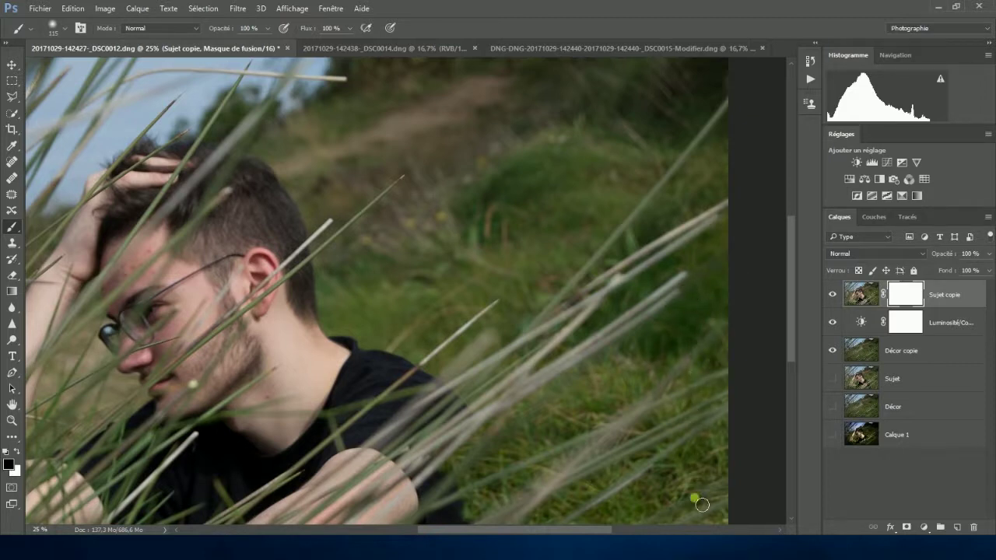
{"action": "left_click_drag", "start_coordinate": [792, 294], "coordinate": [786, 372]}
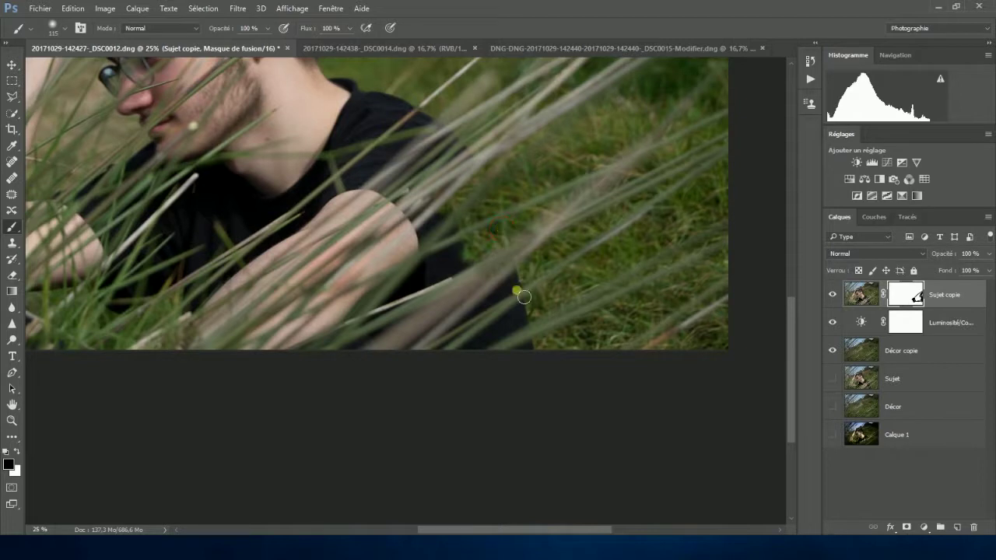
{"action": "mouse_move", "coordinate": [520, 267]}
{"action": "left_mouse_down"}
{"action": "mouse_move", "coordinate": [491, 363]}
{"action": "mouse_move", "coordinate": [469, 327]}
{"action": "mouse_move", "coordinate": [452, 335]}
{"action": "left_mouse_up"}
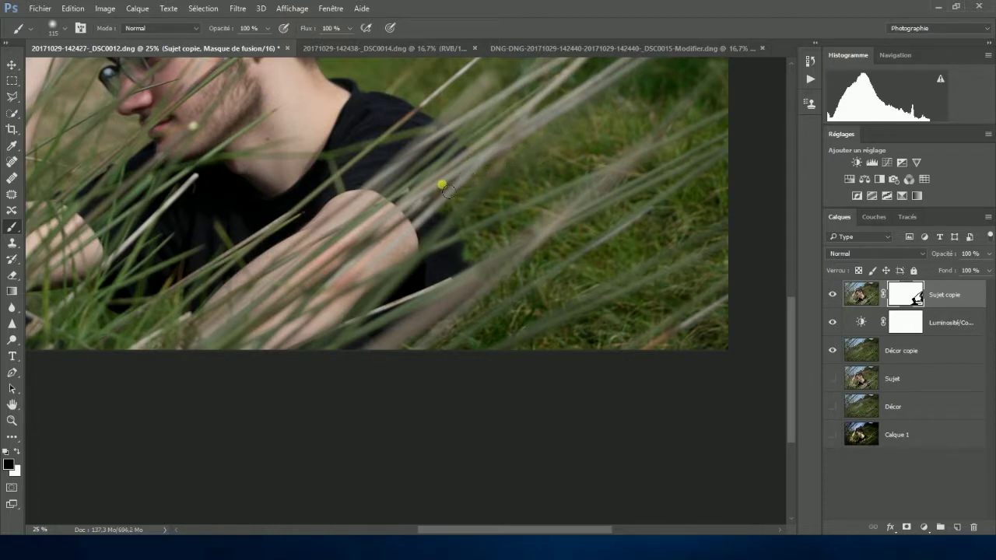
{"action": "mouse_move", "coordinate": [418, 216]}
{"action": "left_mouse_down"}
{"action": "mouse_move", "coordinate": [403, 218]}
{"action": "mouse_move", "coordinate": [347, 279]}
{"action": "mouse_move", "coordinate": [363, 260]}
{"action": "mouse_move", "coordinate": [237, 350]}
{"action": "mouse_move", "coordinate": [334, 299]}
{"action": "mouse_move", "coordinate": [256, 347]}
{"action": "mouse_move", "coordinate": [249, 365]}
{"action": "mouse_move", "coordinate": [337, 312]}
{"action": "mouse_move", "coordinate": [300, 345]}
{"action": "mouse_move", "coordinate": [424, 228]}
{"action": "mouse_move", "coordinate": [364, 281]}
{"action": "mouse_move", "coordinate": [518, 245]}
{"action": "left_mouse_up"}
Enlarge the brush to 401 px and mask out the remaining sleeve and the photo's lower-right grass area on Sujet copie.
{"action": "left_click", "coordinate": [65, 32]}
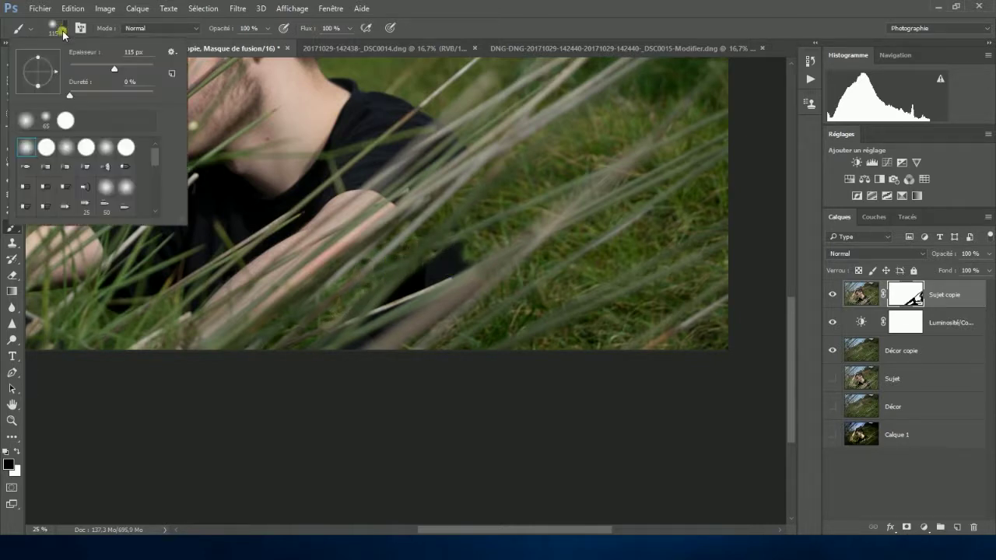
{"action": "left_click_drag", "start_coordinate": [116, 71], "coordinate": [140, 76]}
{"action": "left_click", "coordinate": [459, 268]}
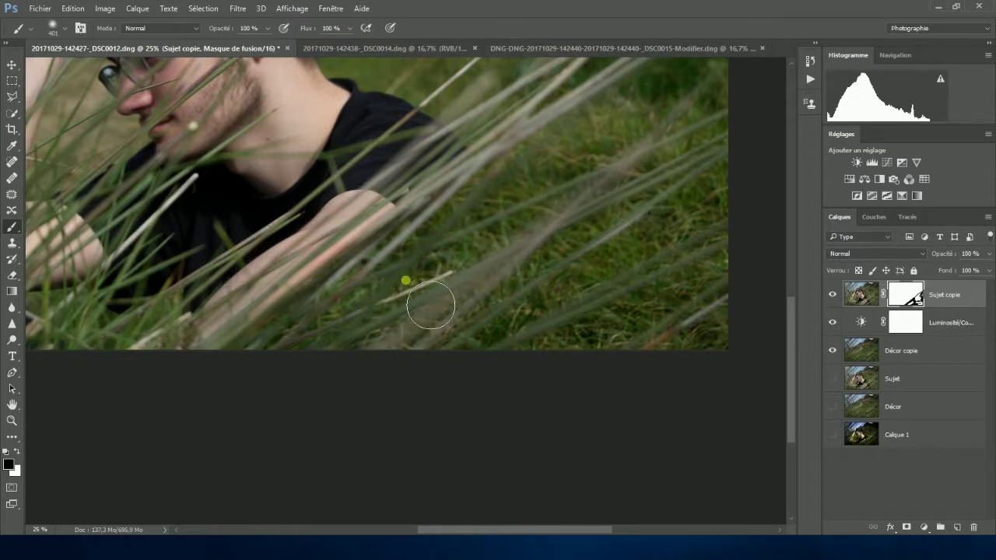
{"action": "mouse_move", "coordinate": [545, 230]}
{"action": "left_mouse_down"}
{"action": "mouse_move", "coordinate": [582, 248]}
{"action": "mouse_move", "coordinate": [727, 246]}
{"action": "mouse_move", "coordinate": [796, 362]}
{"action": "left_mouse_up"}
{"action": "left_click_drag", "start_coordinate": [788, 320], "coordinate": [792, 270]}
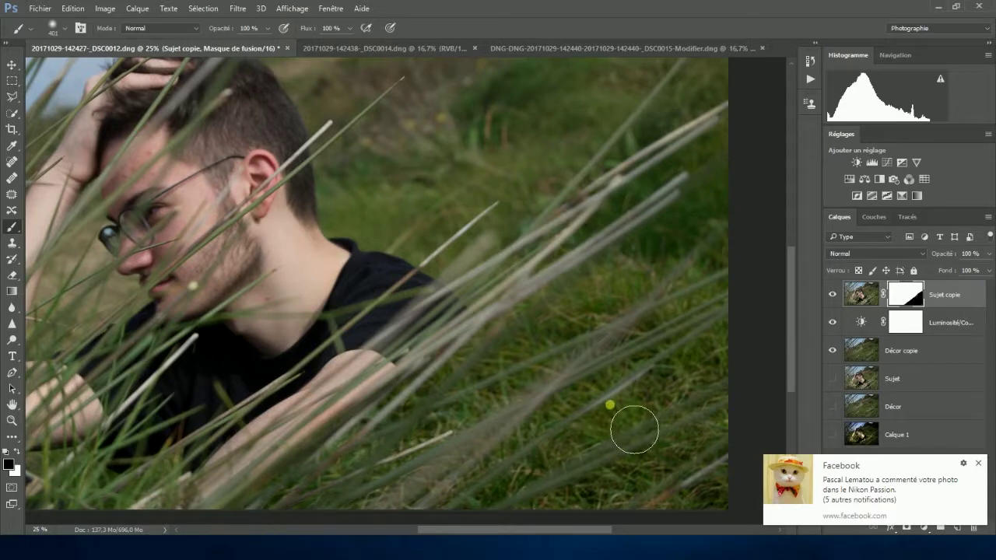
Dismiss the Facebook notification and fit the whole image on screen to review the masked composite.
{"action": "mouse_move", "coordinate": [792, 278]}
{"action": "left_mouse_down"}
{"action": "mouse_move", "coordinate": [784, 333]}
{"action": "mouse_move", "coordinate": [795, 282]}
{"action": "left_mouse_up"}
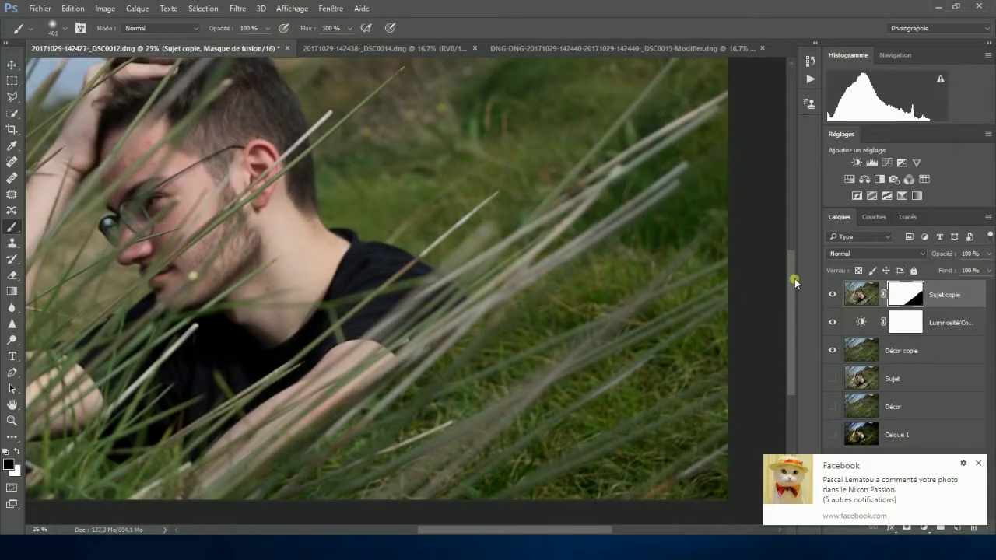
{"action": "left_click", "coordinate": [979, 466]}
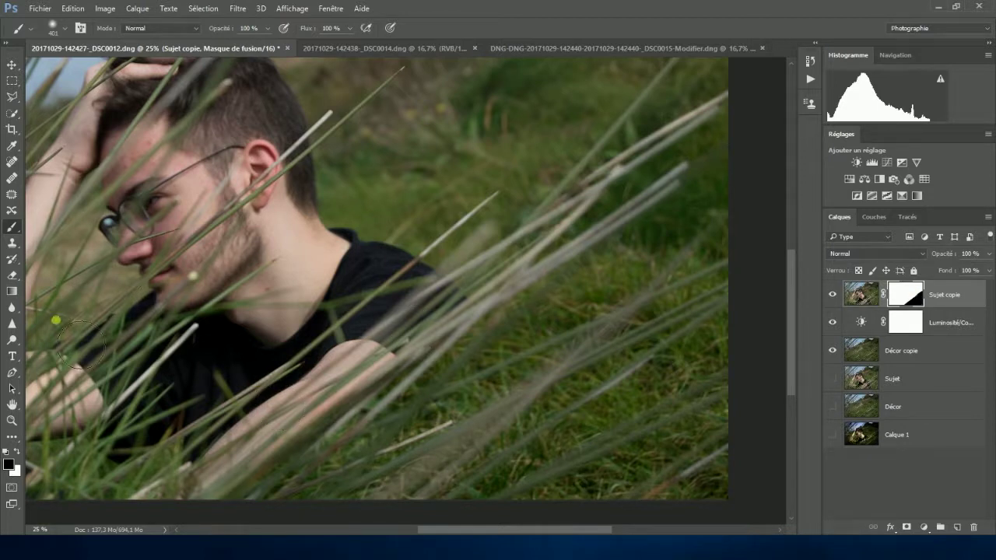
{"action": "left_click", "coordinate": [12, 420]}
{"action": "right_click", "coordinate": [378, 211]}
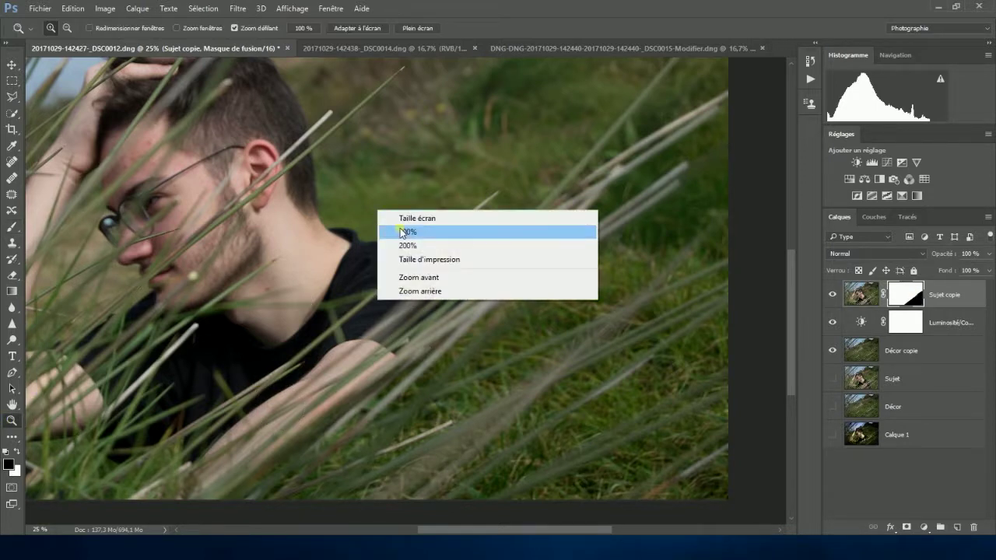
{"action": "left_click", "coordinate": [411, 220]}
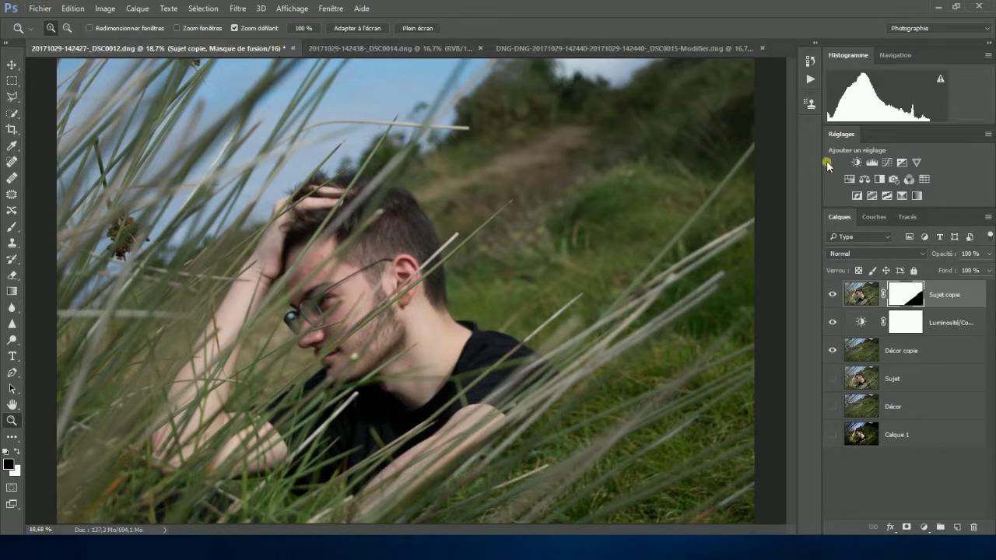
Show only the Calque 1 layer, toggling Sujet copie on and off to compare the masked photo with the graded version.
{"action": "left_click_drag", "start_coordinate": [836, 298], "coordinate": [839, 445]}
{"action": "left_click", "coordinate": [835, 441]}
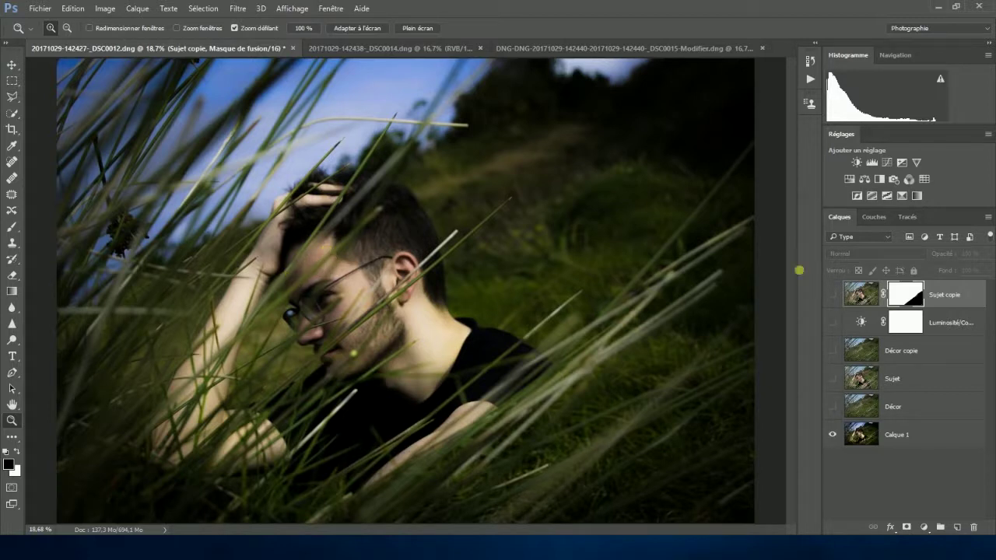
{"action": "left_click", "coordinate": [832, 295]}
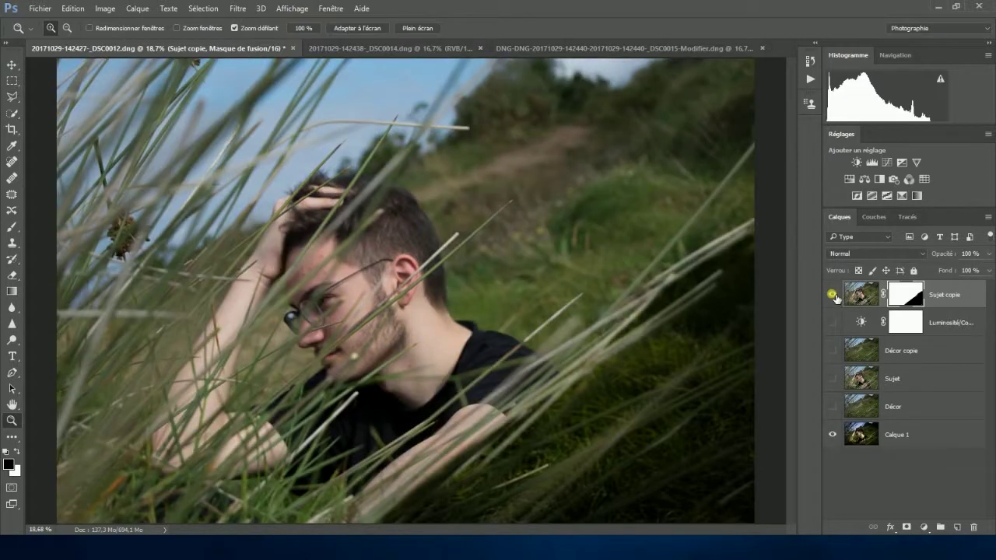
{"action": "left_click", "coordinate": [832, 294]}
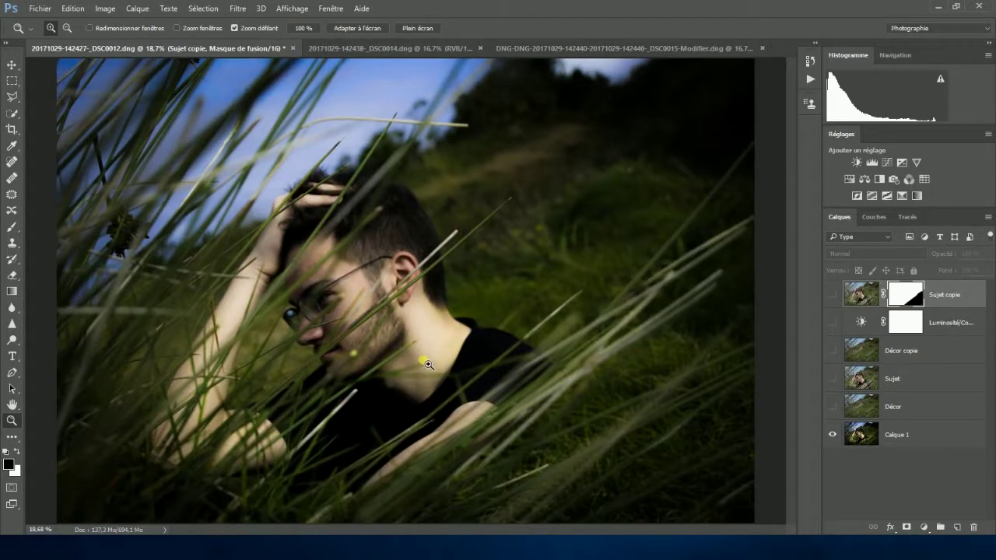
{"action": "left_click", "coordinate": [833, 294]}
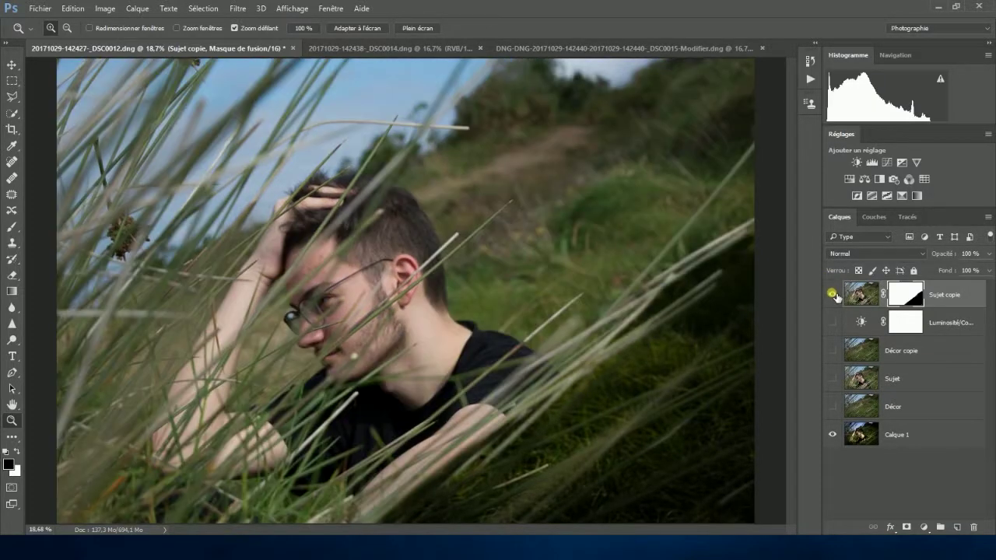
{"action": "left_click", "coordinate": [833, 294]}
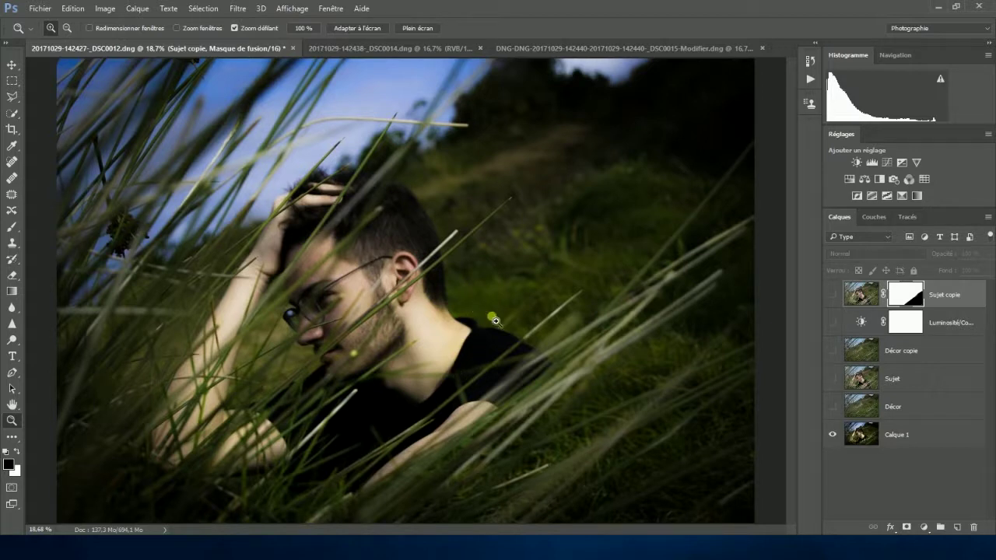